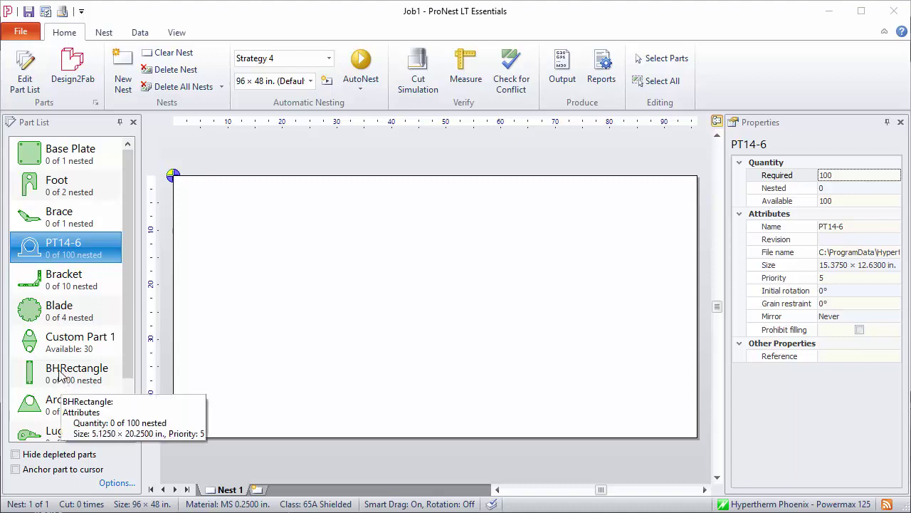
Array BHRectangle into two rows totalling 34, then add one copy rotated 90° in the bottom strip.
left_click_drag(60, 375, 251, 267)
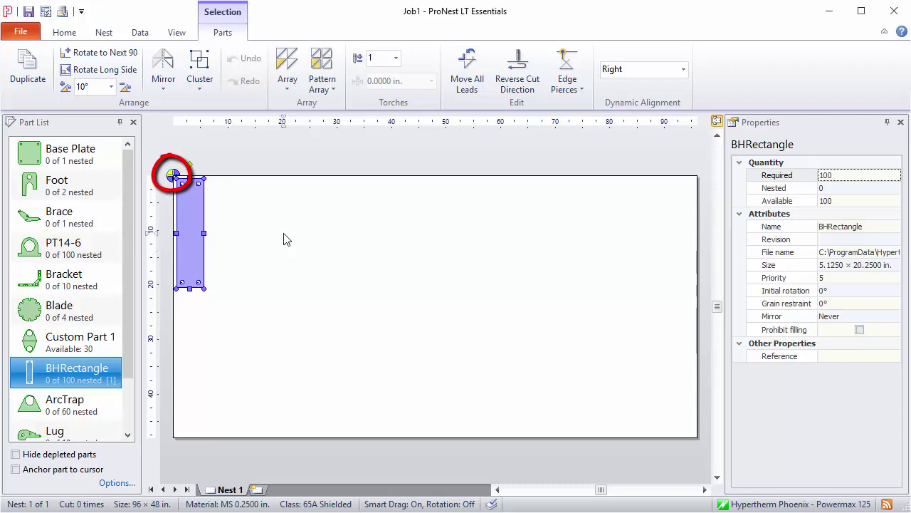
left_click(289, 72)
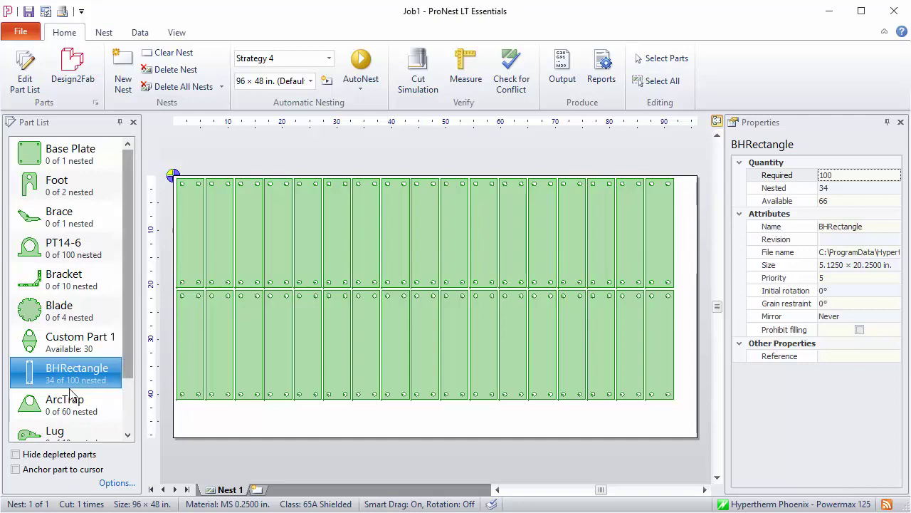
left_click_drag(31, 374, 244, 385)
mouse_move(236, 433)
left_mouse_down()
mouse_move(198, 387)
mouse_move(251, 424)
left_mouse_up()
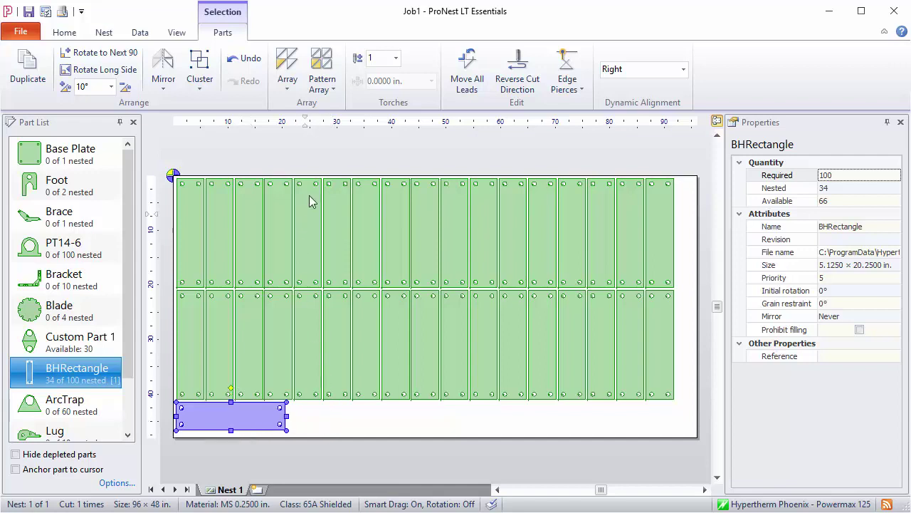
Array the horizontal BHRectangle along the bottom strip, then select and delete every part.
left_click(287, 74)
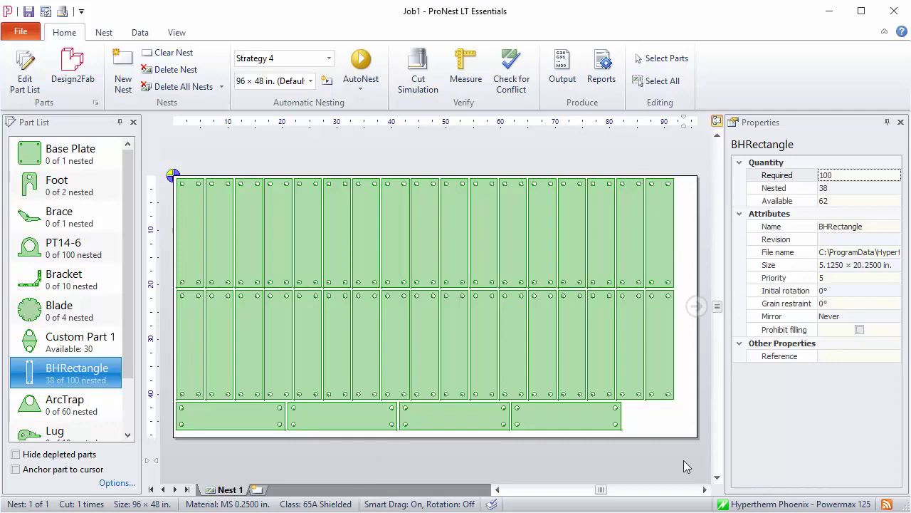
left_click_drag(683, 464, 178, 142)
key("Delete")
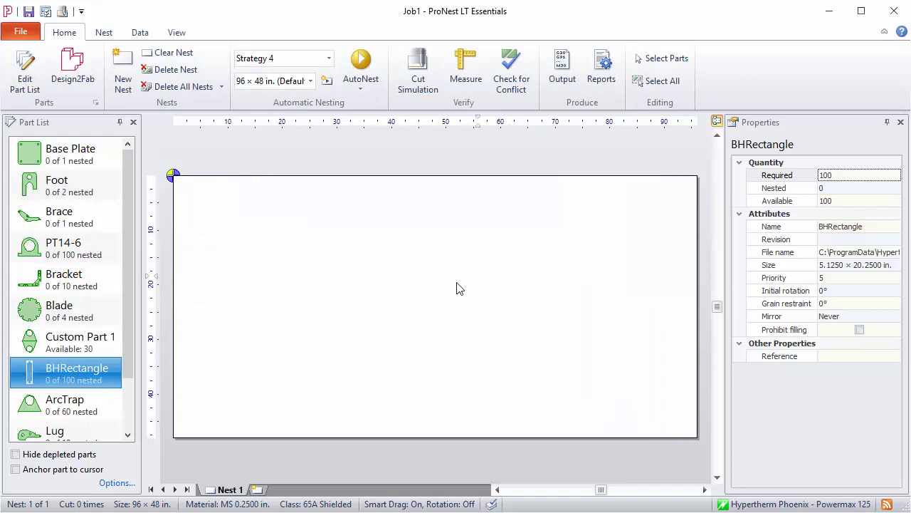
Place PT14-6 on the sheet, array it into 18 parts, and box-select them.
left_click(62, 253)
left_click_drag(58, 249, 270, 250)
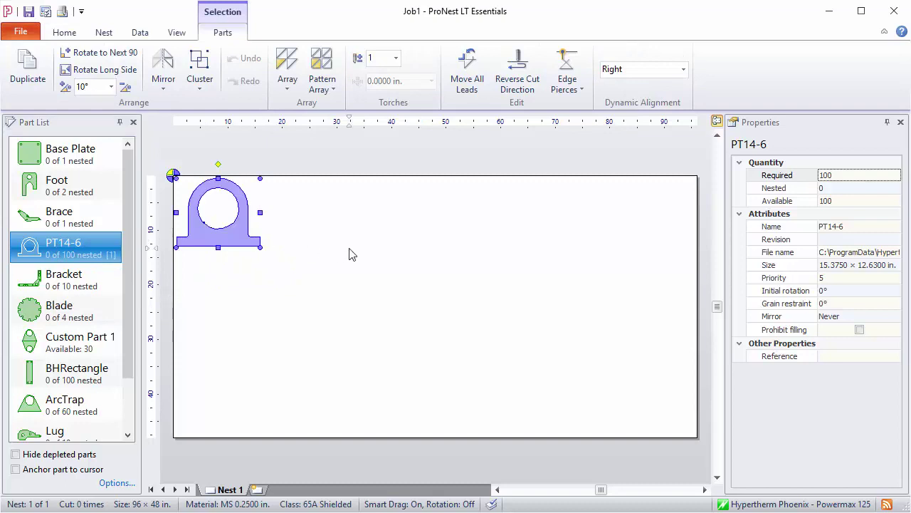
left_click(289, 63)
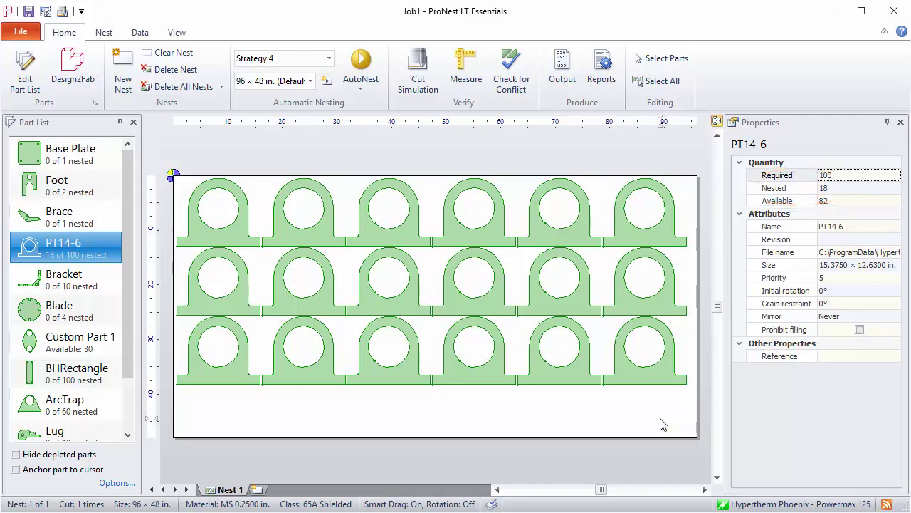
left_click_drag(668, 406, 202, 160)
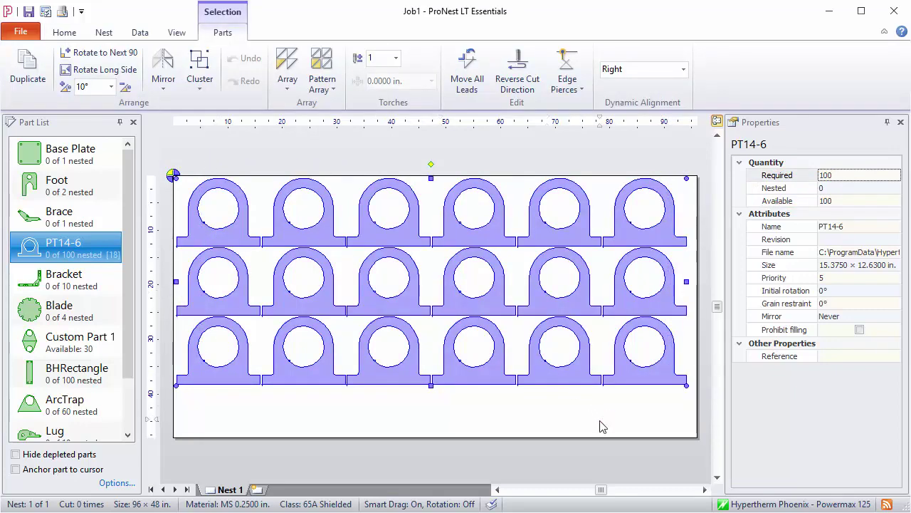
Delete the 18-part PT14-6 grid, place one PT14-6 at the top-left corner, and show Pattern Array options.
key("Delete")
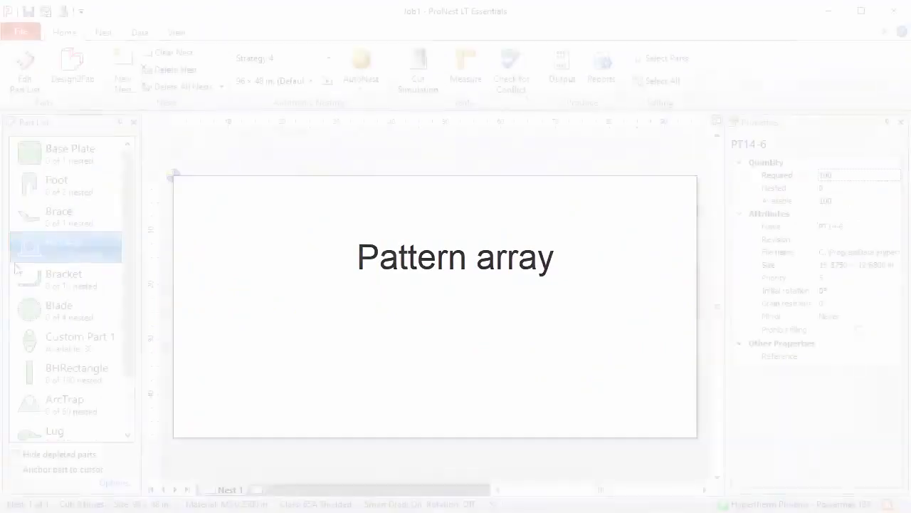
left_click_drag(64, 245, 275, 262)
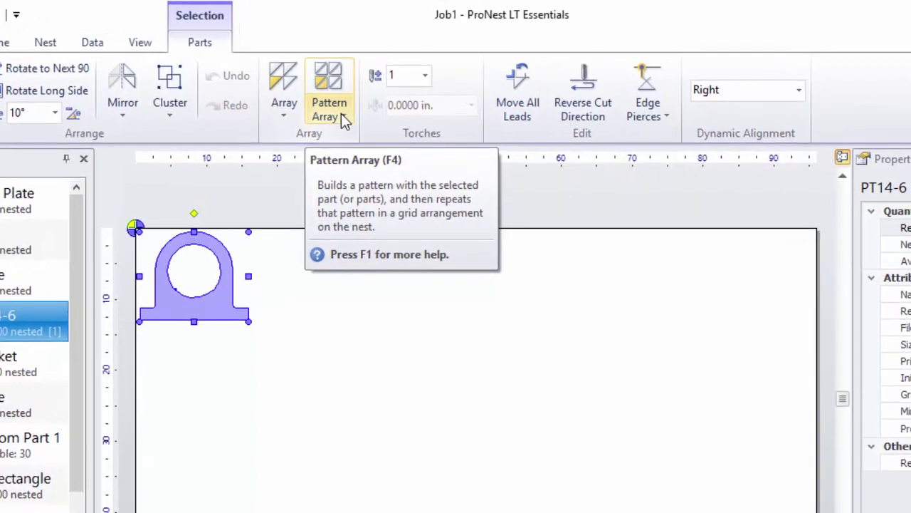
left_click(331, 88)
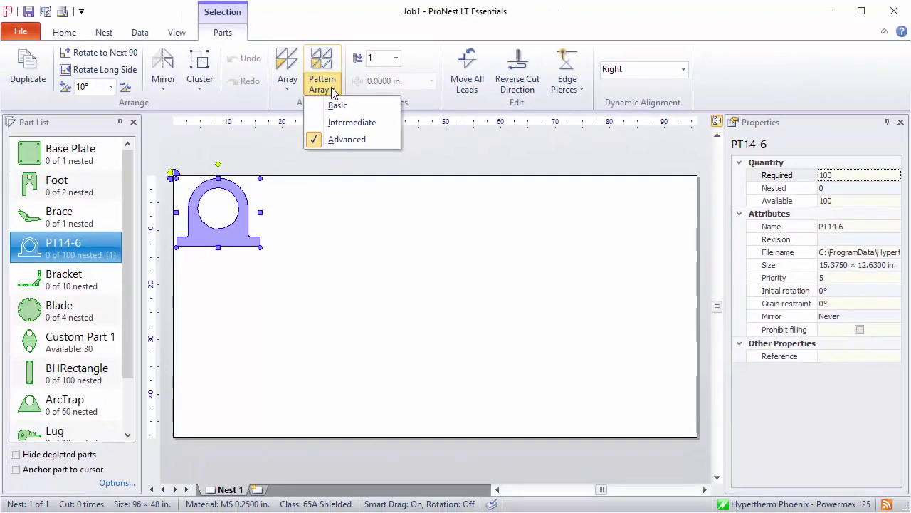
Build an Advanced pattern array of 24 PT14-6 parts, then select and delete them all.
left_click(348, 140)
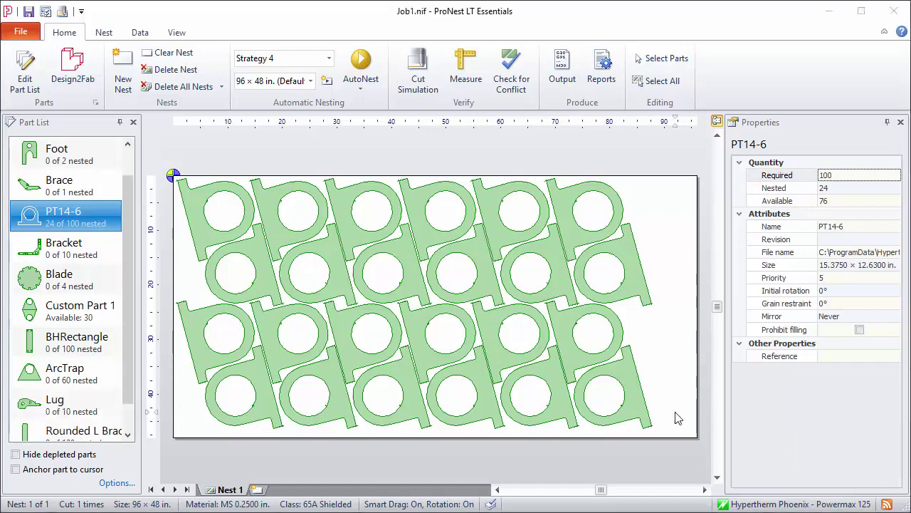
left_click_drag(678, 419, 171, 171)
key("Delete")
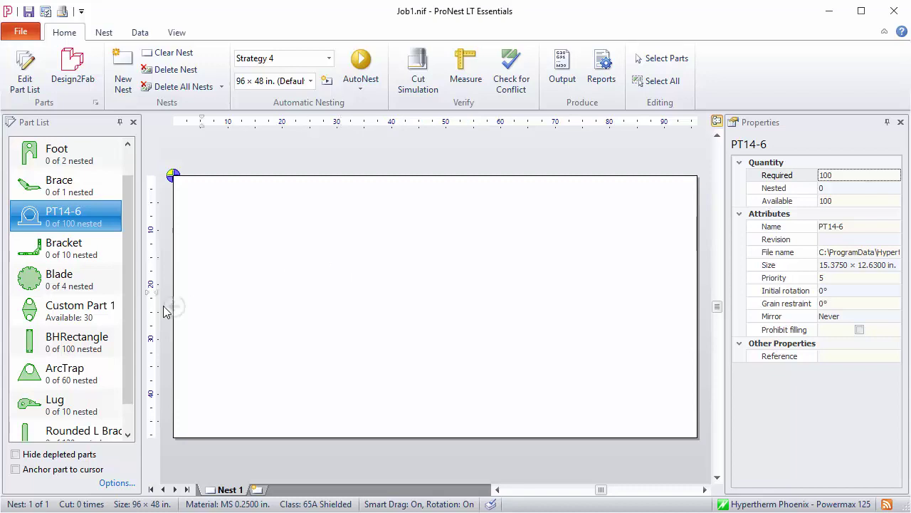
left_click_drag(57, 313, 224, 240)
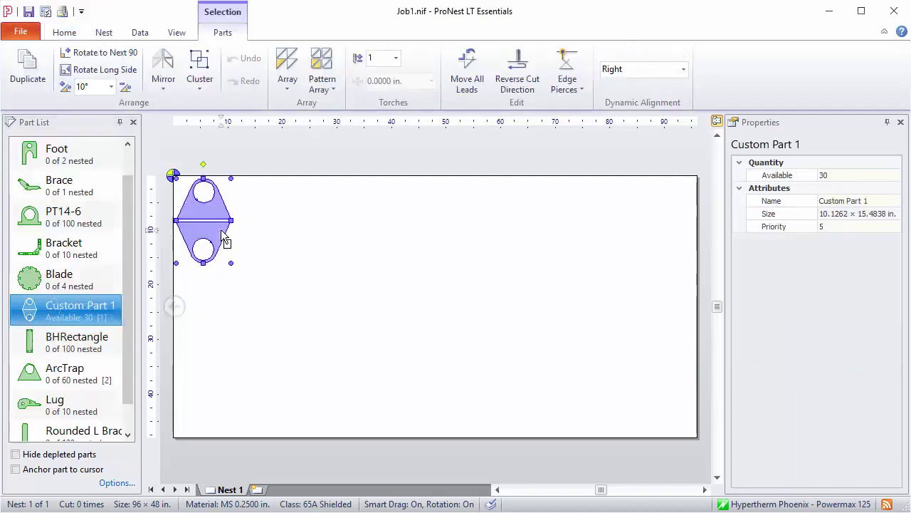
left_click(319, 91)
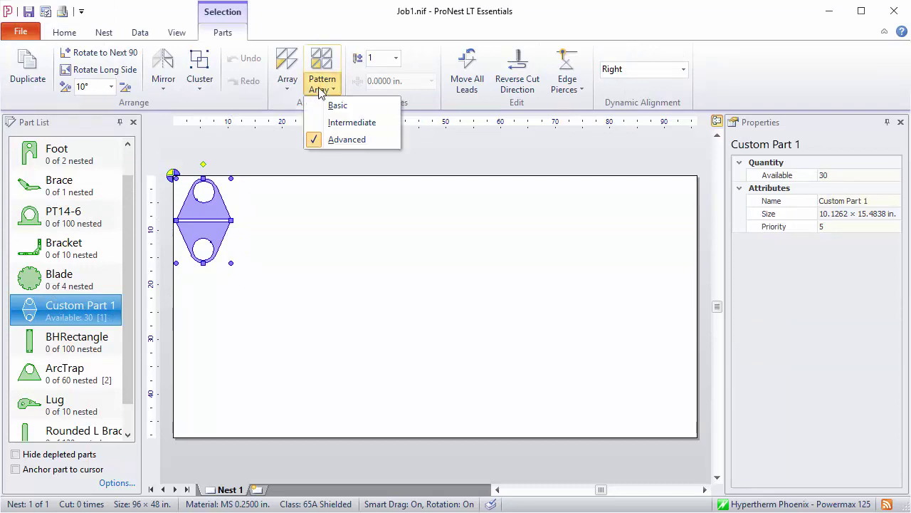
left_click(346, 123)
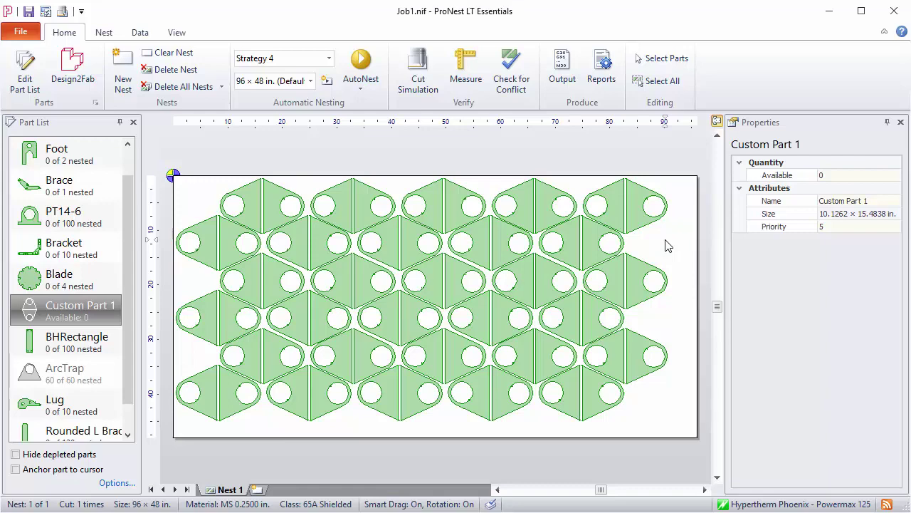
left_click_drag(676, 417, 160, 184)
key("Delete")
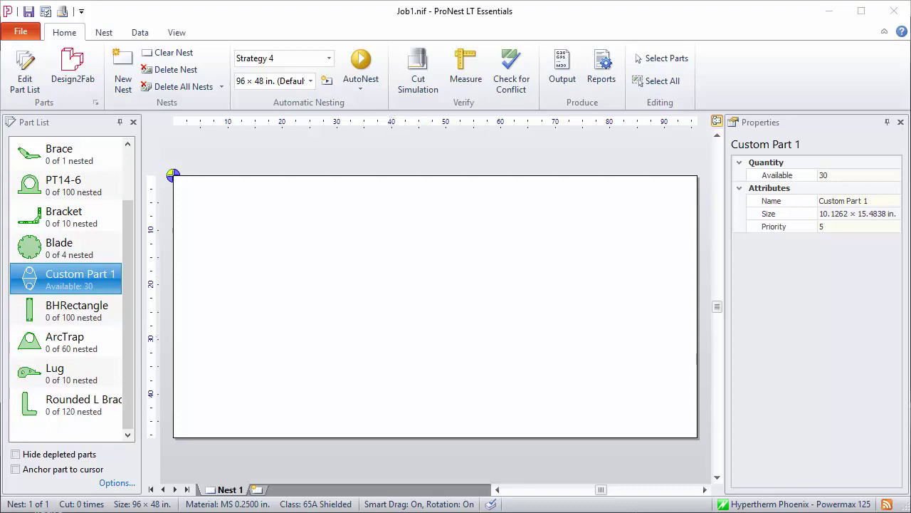
Place Blade and Bracket at the sheet corner, select both, and array the pair four times.
double_click(31, 247)
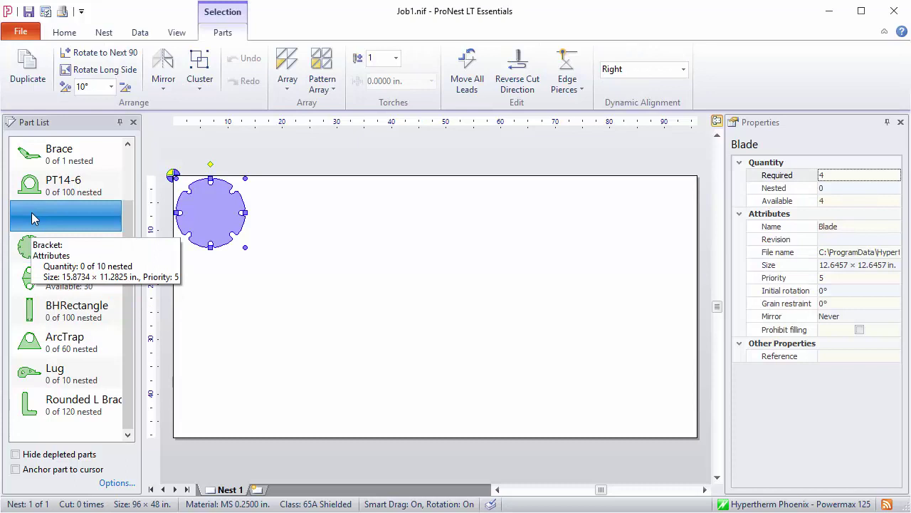
double_click(30, 216)
left_click(355, 239)
left_click_drag(284, 264, 171, 153)
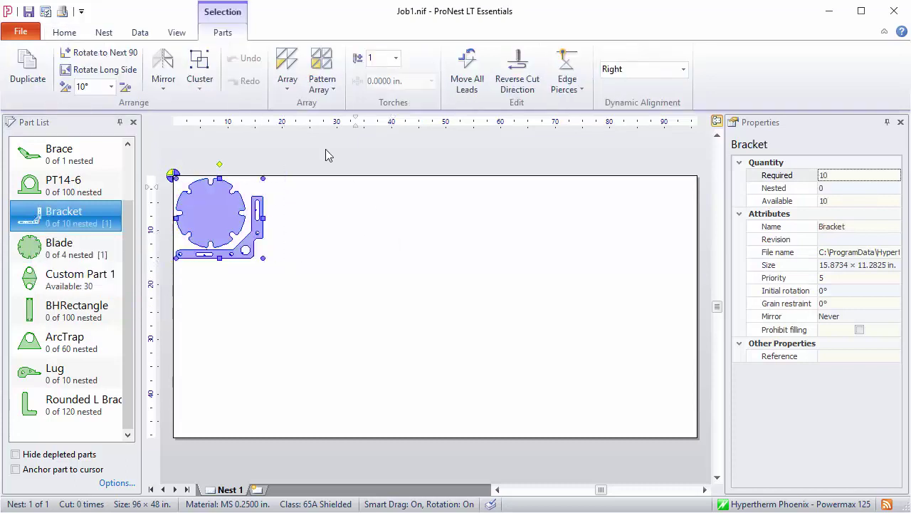
left_click(286, 89)
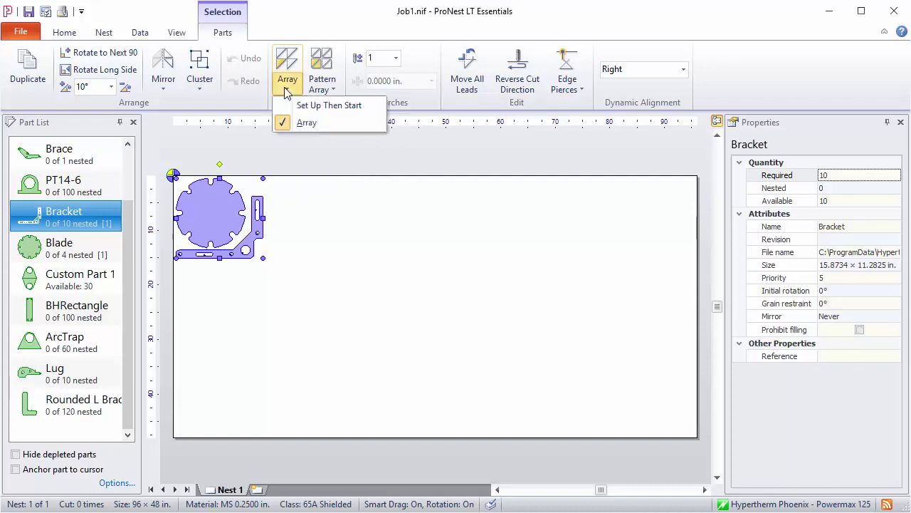
left_click(307, 124)
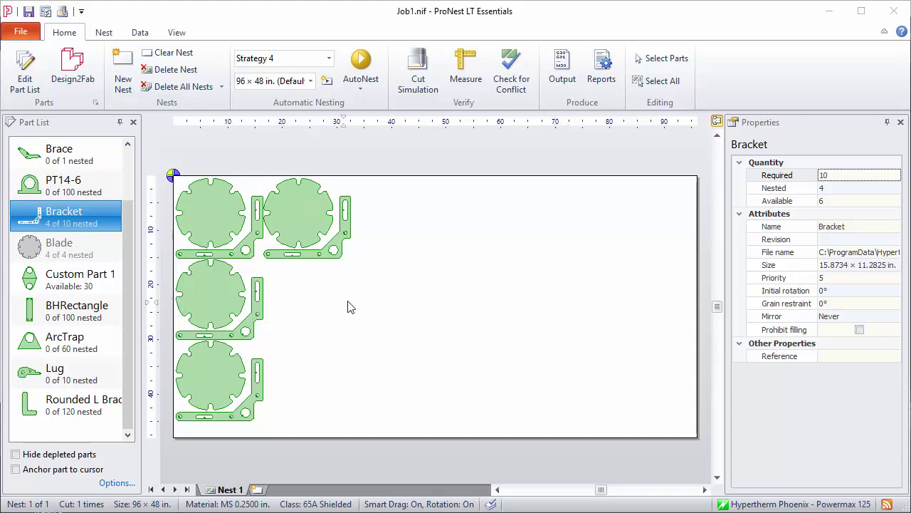
Array the Lug into 10 copies in two interlocking rows and enable Anchor part to cursor.
left_click(40, 373)
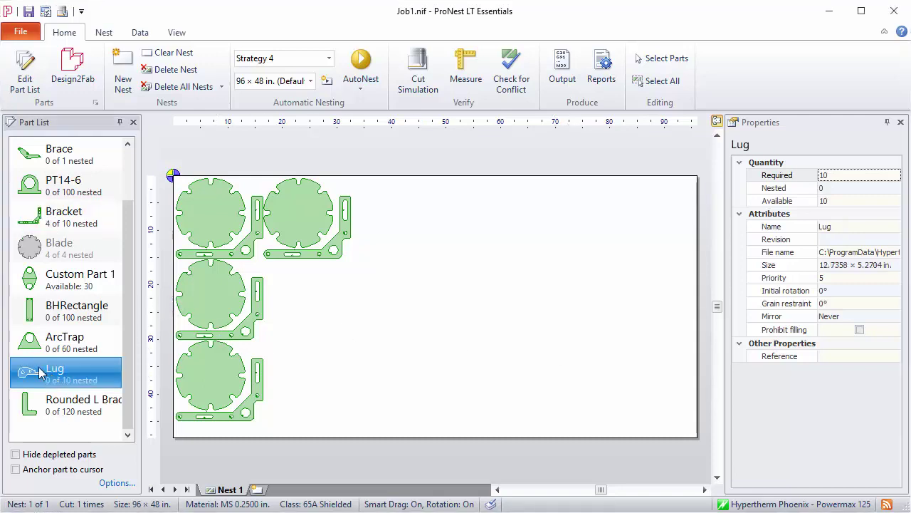
left_click_drag(41, 373, 411, 266)
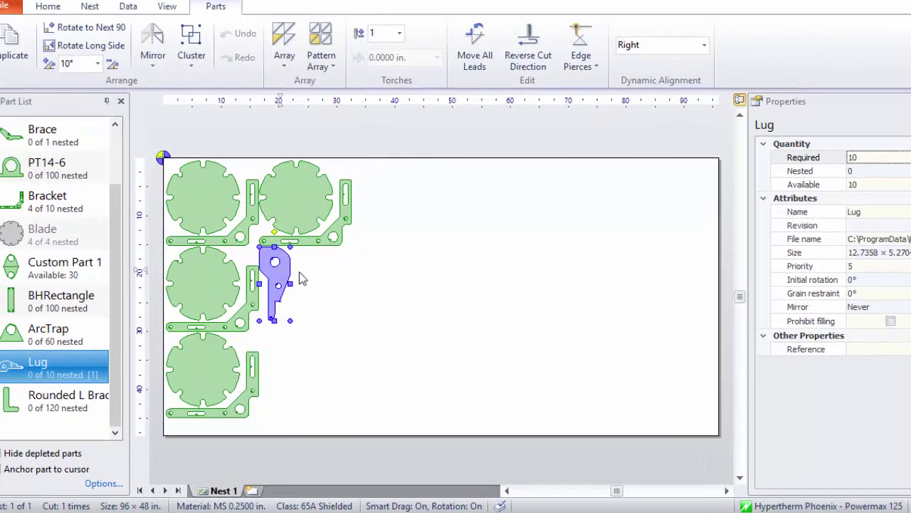
left_click_drag(425, 225, 425, 225)
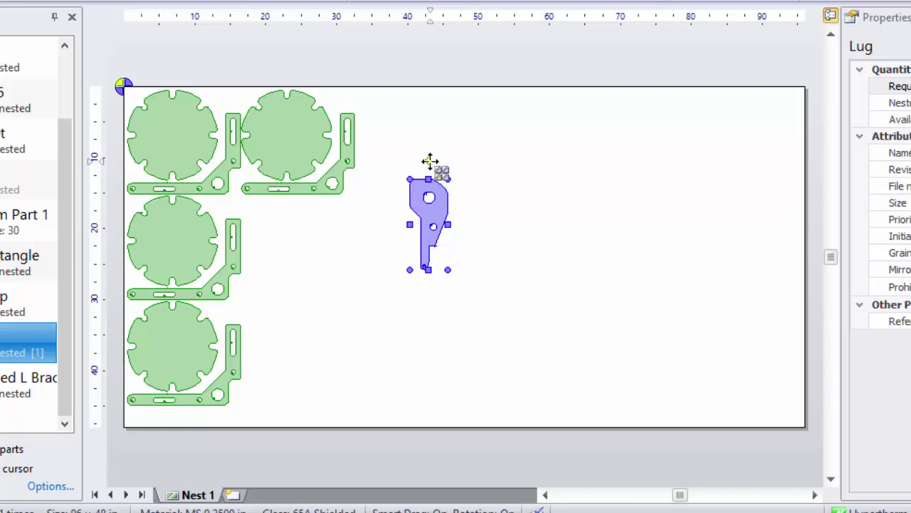
left_click_drag(430, 161, 578, 381)
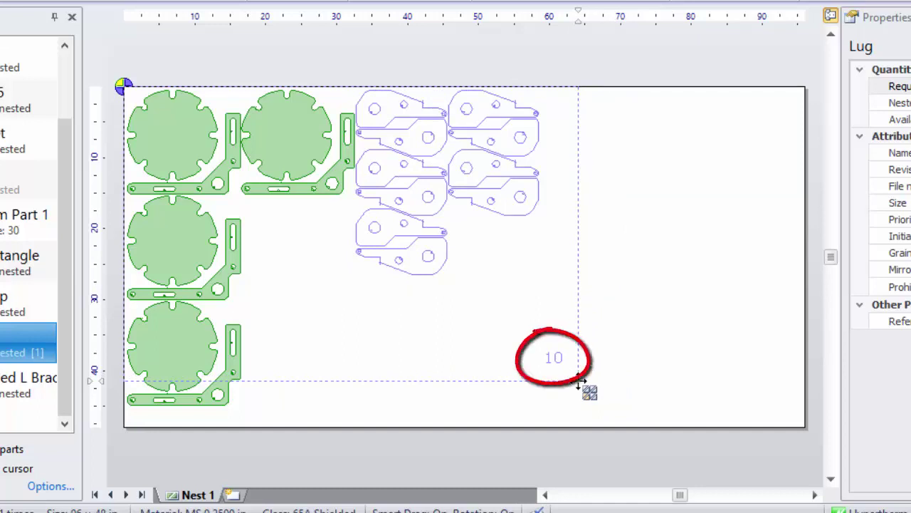
mouse_move(578, 381)
left_mouse_down()
mouse_move(576, 366)
mouse_move(614, 319)
mouse_move(501, 299)
mouse_move(543, 330)
mouse_move(603, 319)
mouse_move(586, 288)
mouse_move(529, 268)
mouse_move(496, 291)
mouse_move(606, 291)
mouse_move(530, 293)
left_mouse_up()
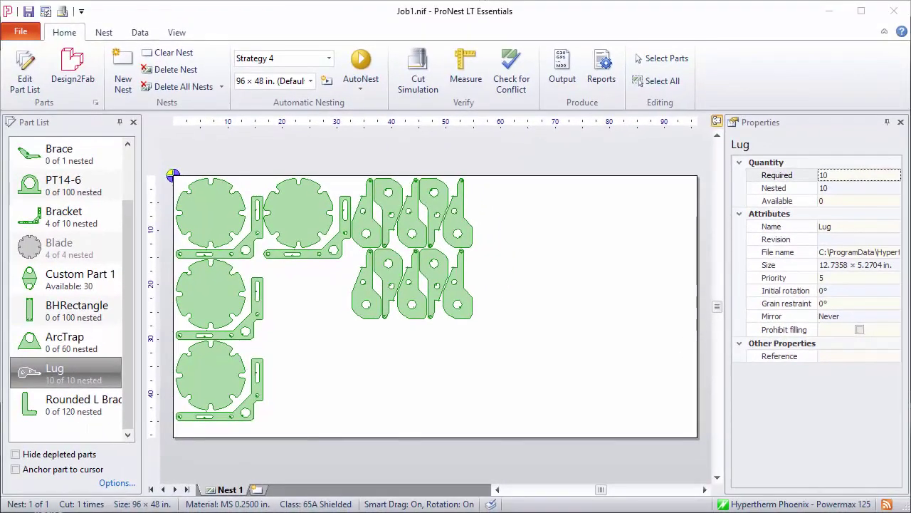
left_click(15, 470)
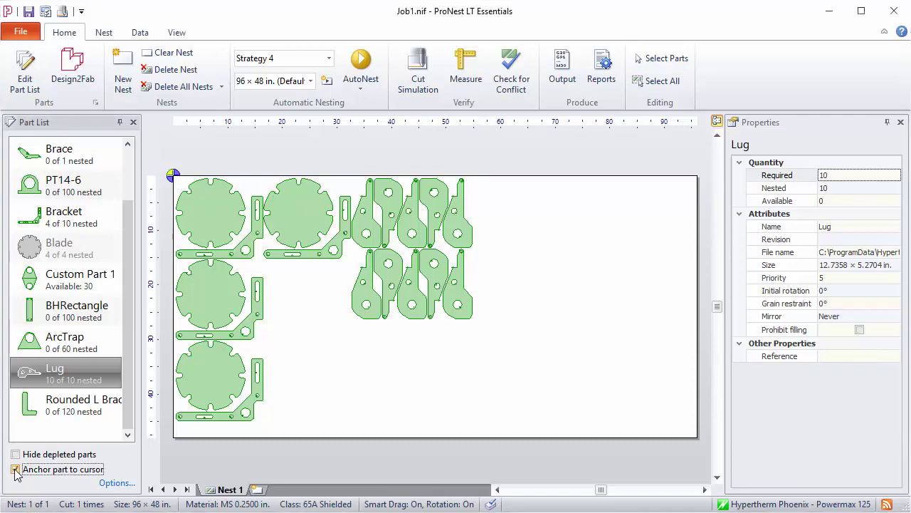
Nest Rounded L Brackets: 30 at top right, six beside the blades, and a rotated bottom row of 16.
left_click(73, 405)
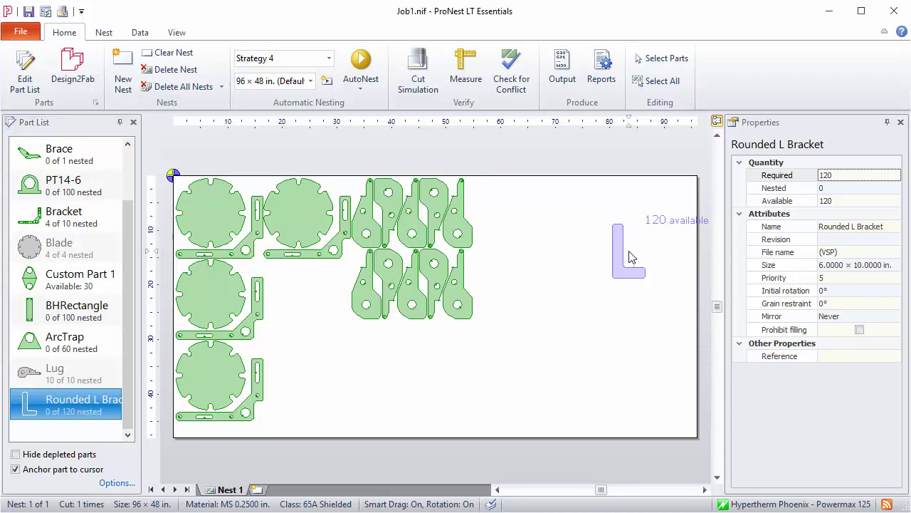
left_click_drag(609, 273, 484, 375)
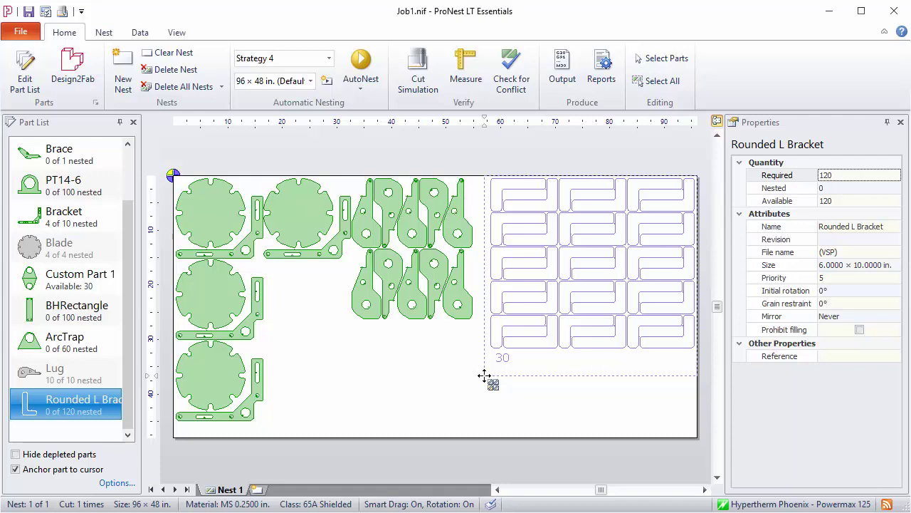
left_click_drag(484, 375, 484, 375)
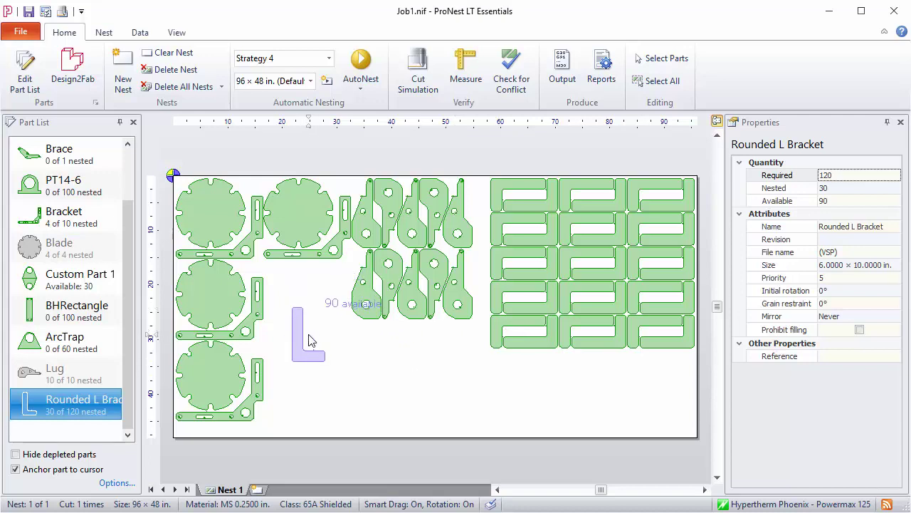
left_click_drag(308, 340, 367, 374)
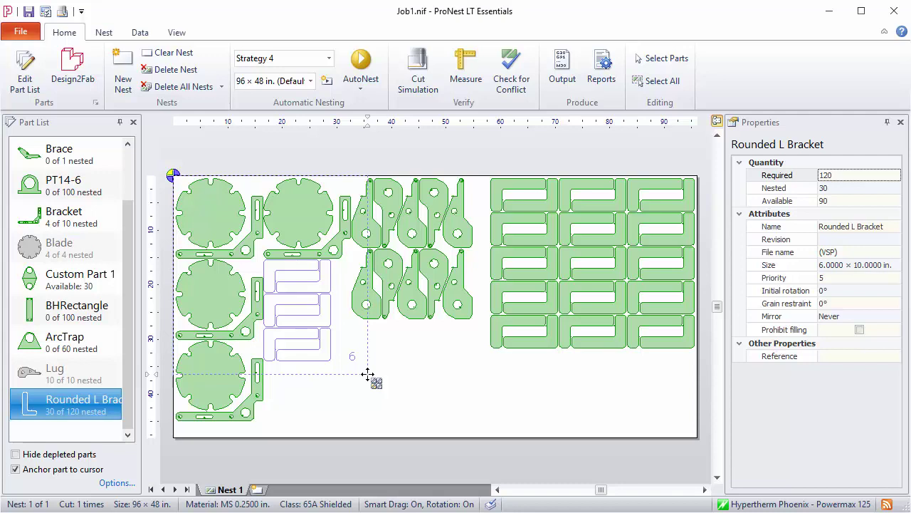
left_click_drag(367, 374, 367, 374)
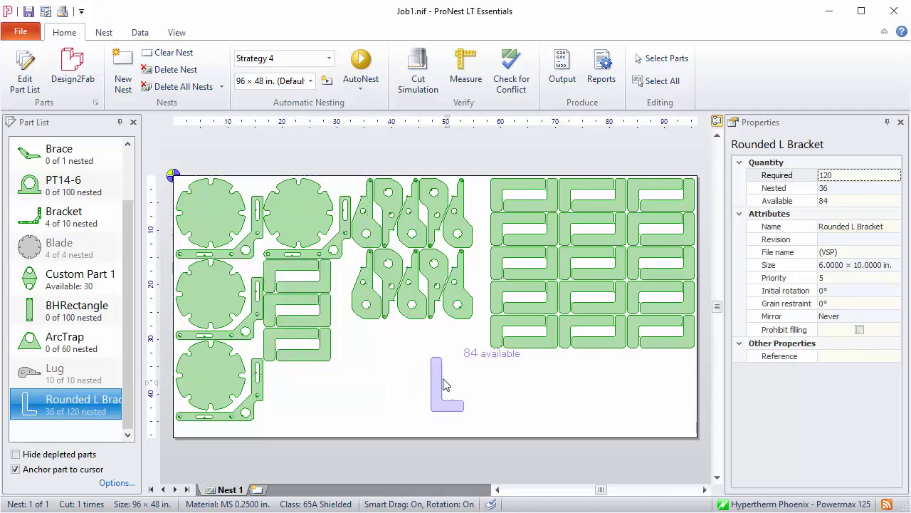
key("ctrl")
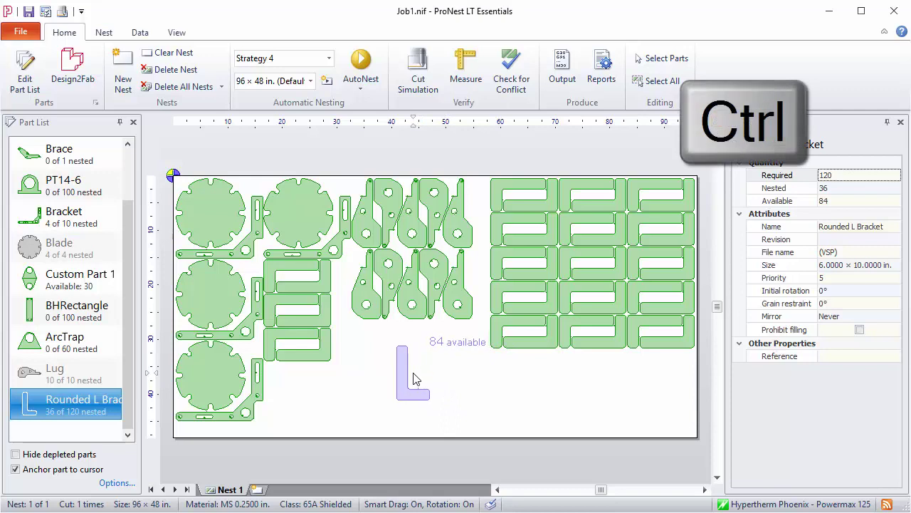
left_click_drag(409, 380, 698, 430, "ctrl")
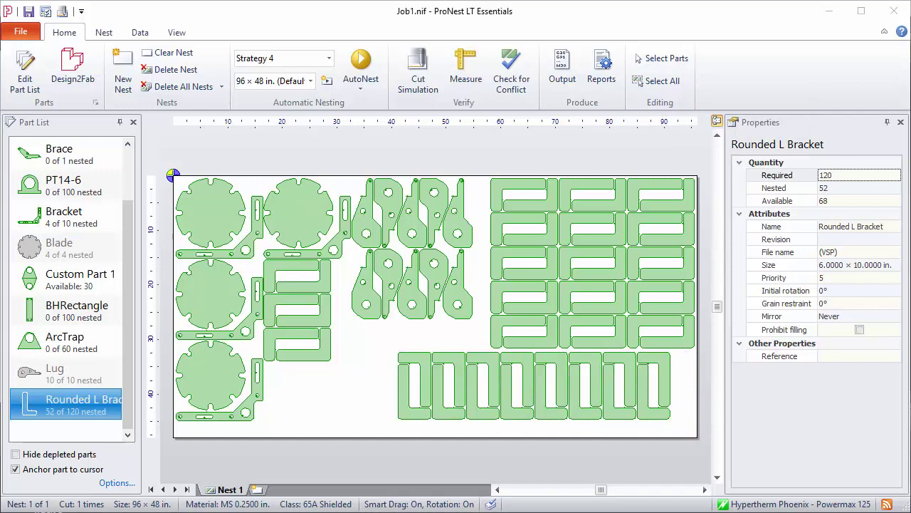